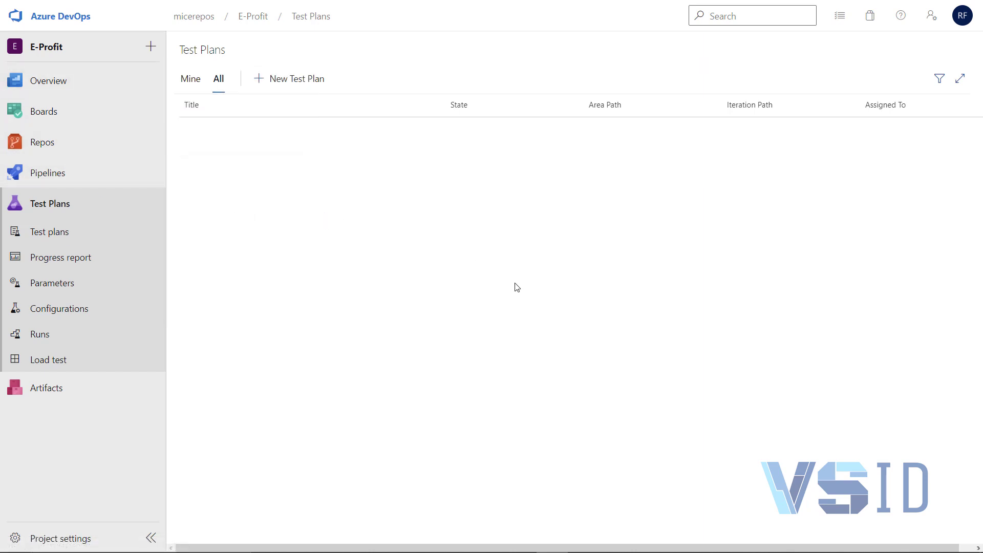
- Create a test plan named "Iteration 1 Small Release" with the iteration E-Profit\Iteration 1
click(289, 88)
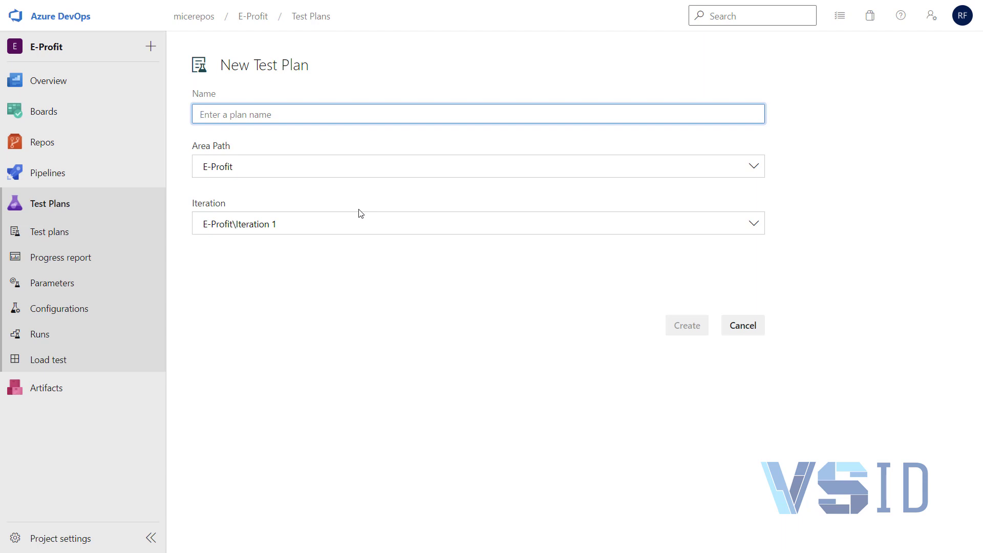
click(762, 226)
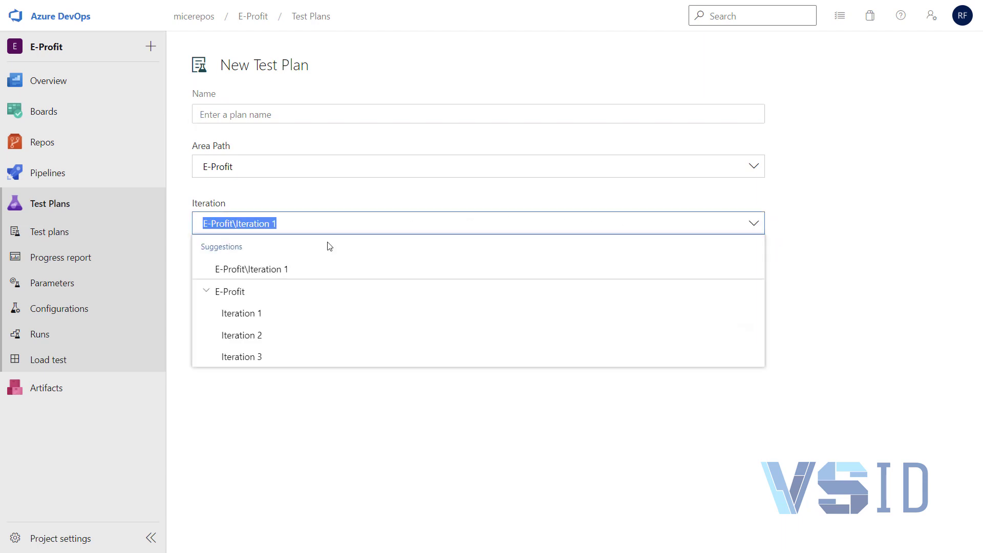
click(283, 269)
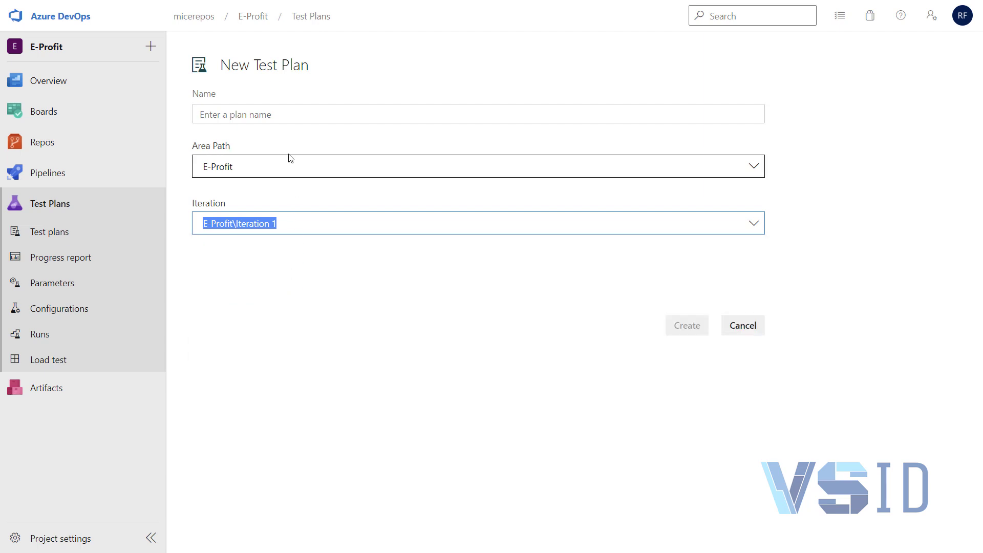
click(254, 113)
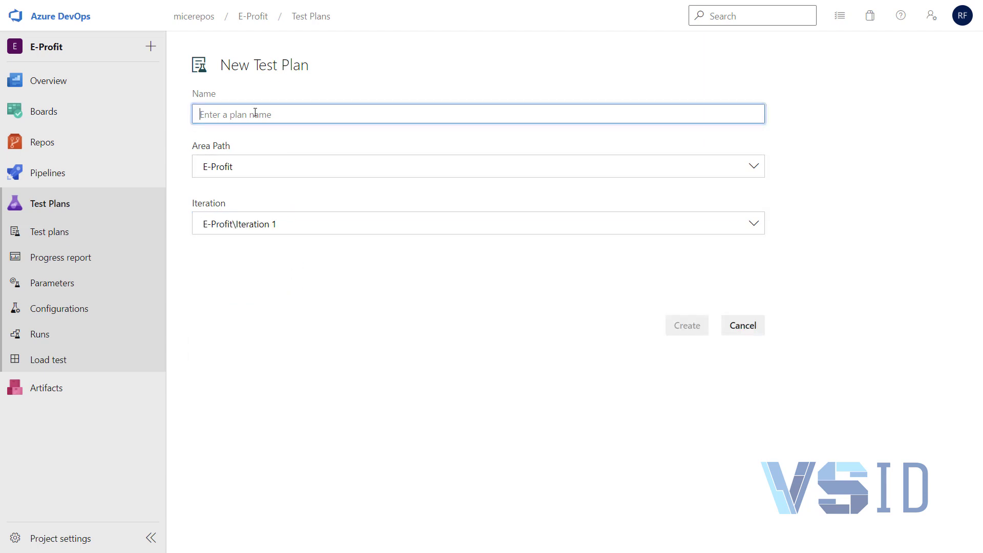
text(I)
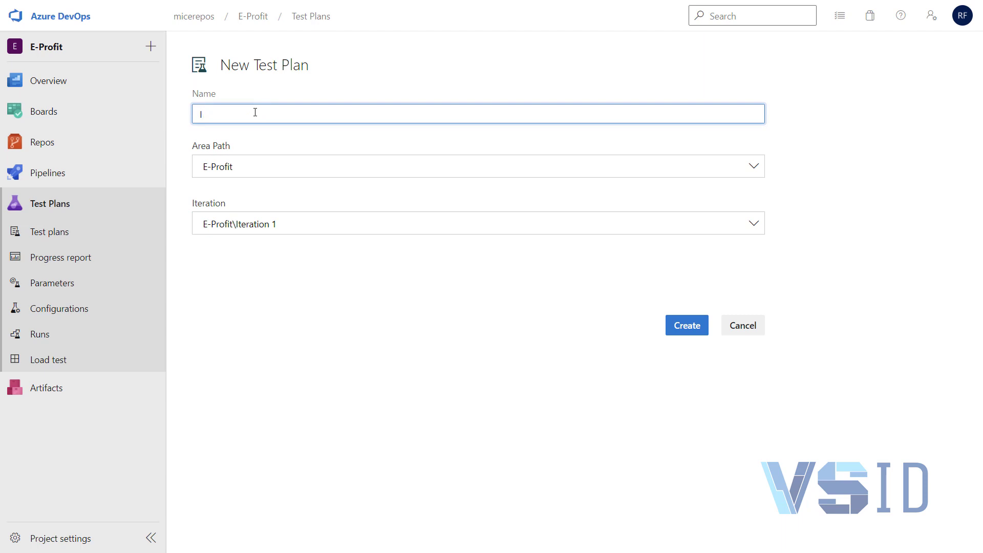
text(rteration 1 D)
key(BackSpace)
text(Small Release)
click(687, 326)
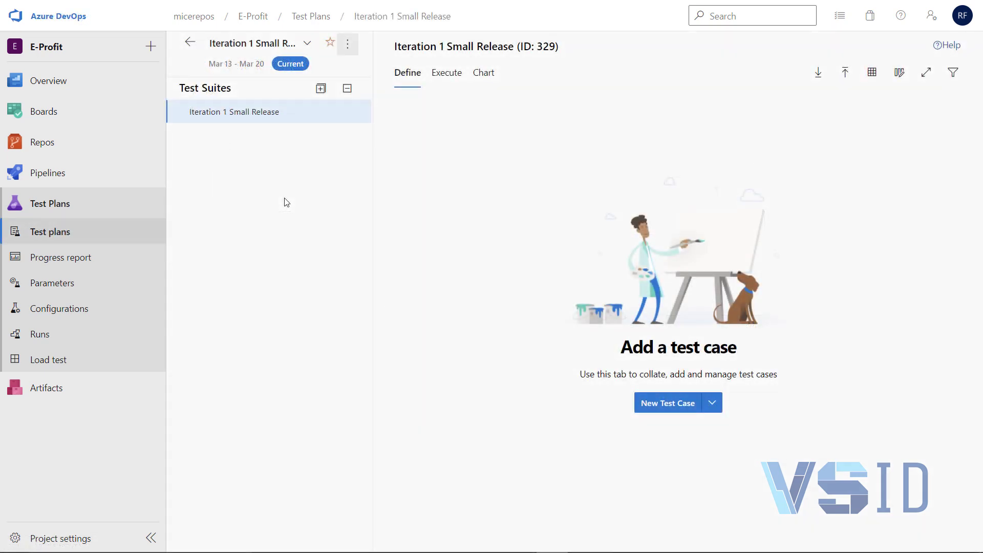
- Reopen the Iteration 1 Small Release plan from the plans list and query the requirements for a new requirement-based suite
click(198, 48)
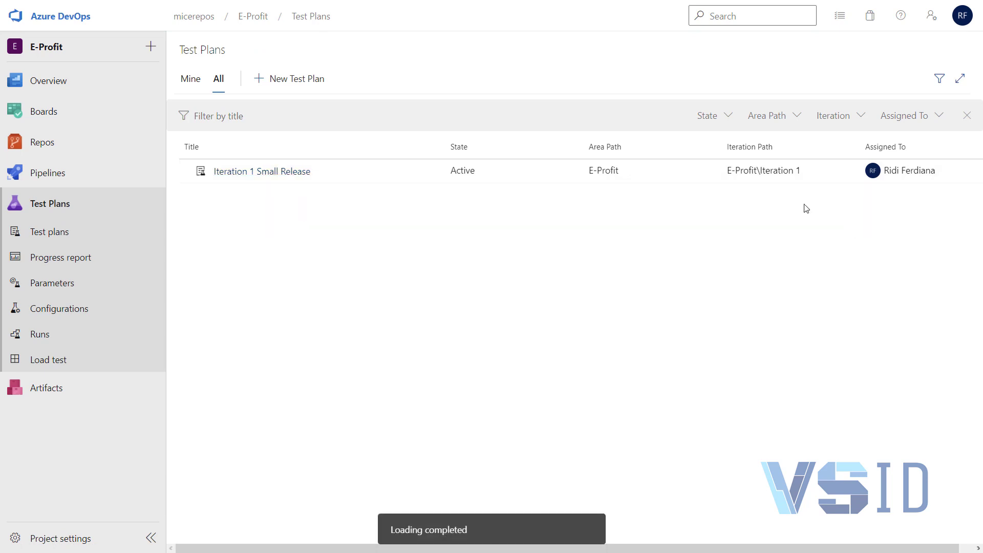
click(283, 176)
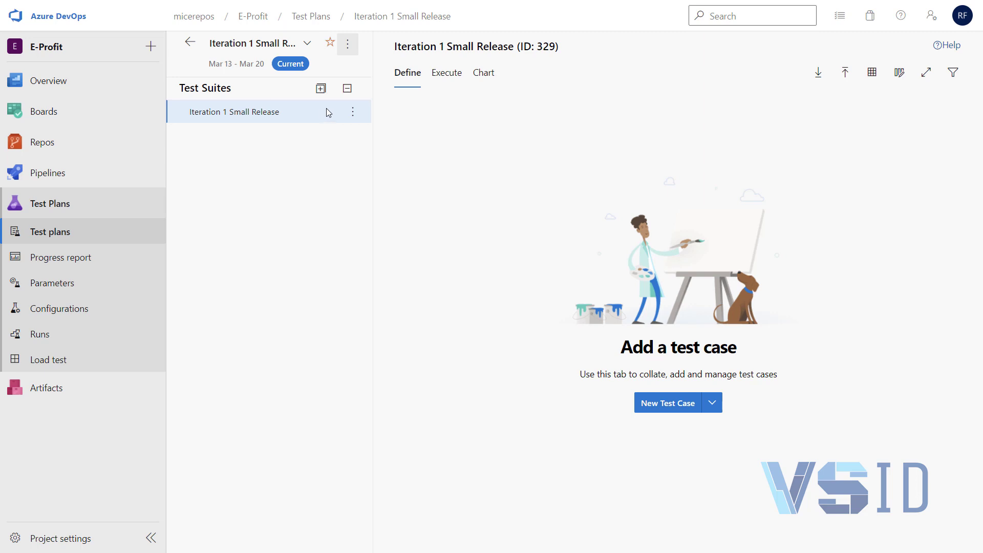
click(353, 111)
mouse_move(318, 138)
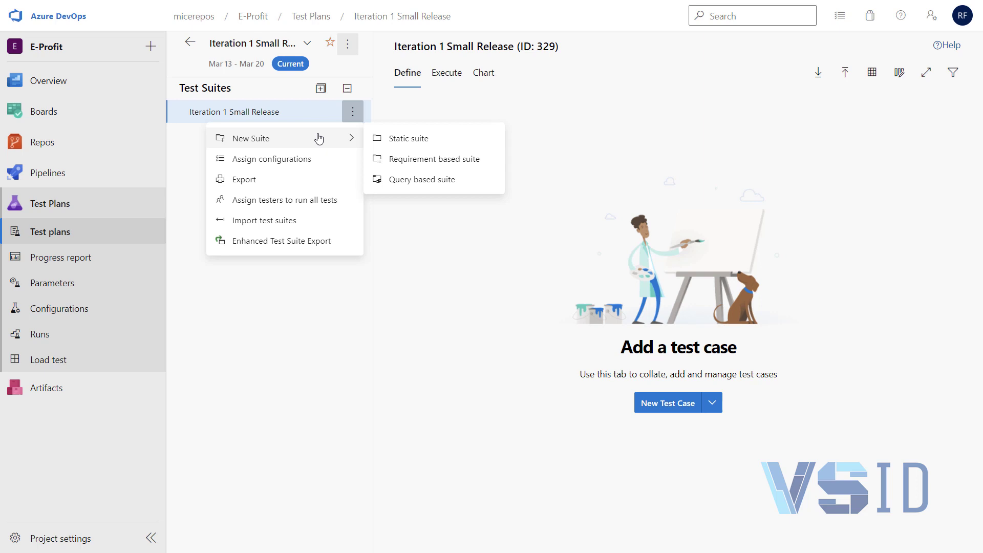
click(441, 169)
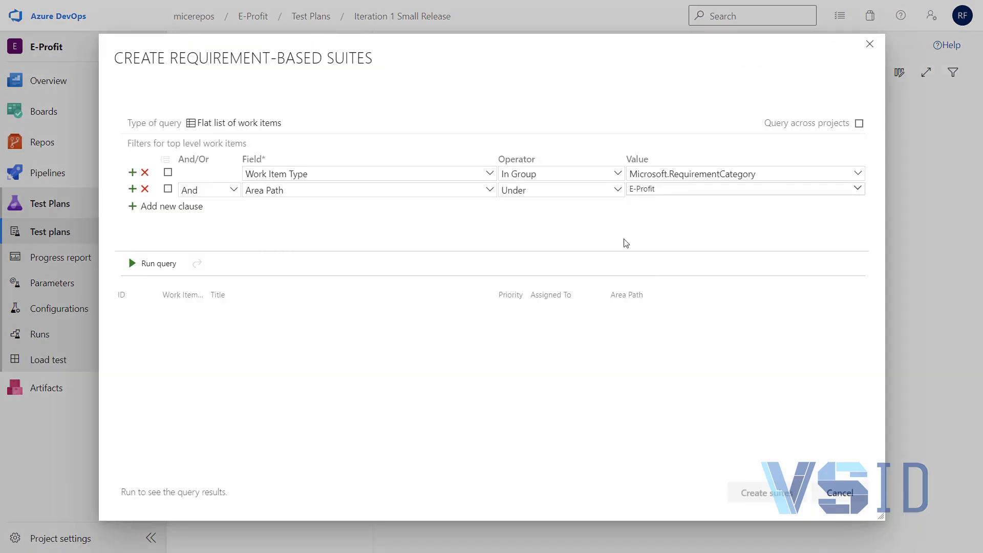
click(160, 270)
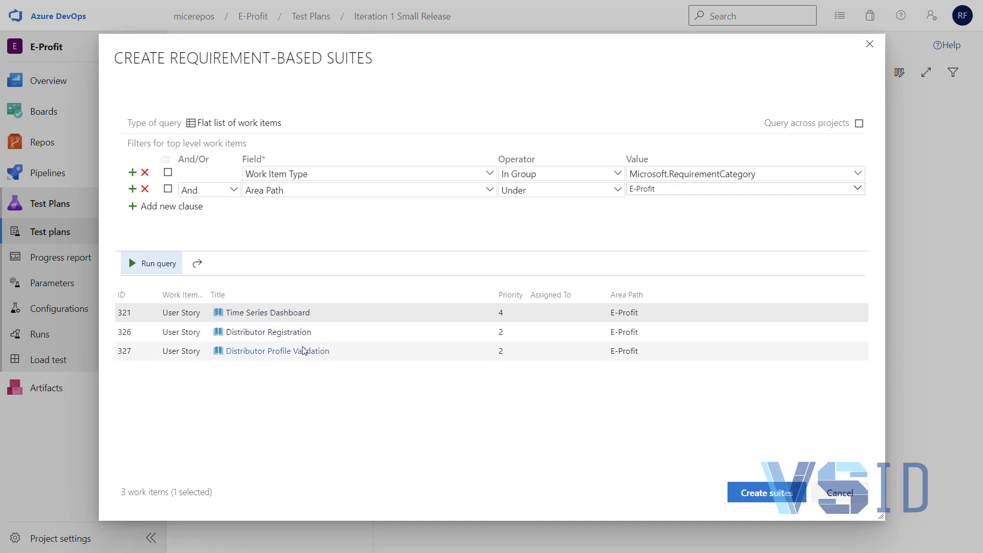
- Create suites from the Distributor Registration and Distributor Profile Validation user stories, and place the Distributor Registration suite first
click(449, 333)
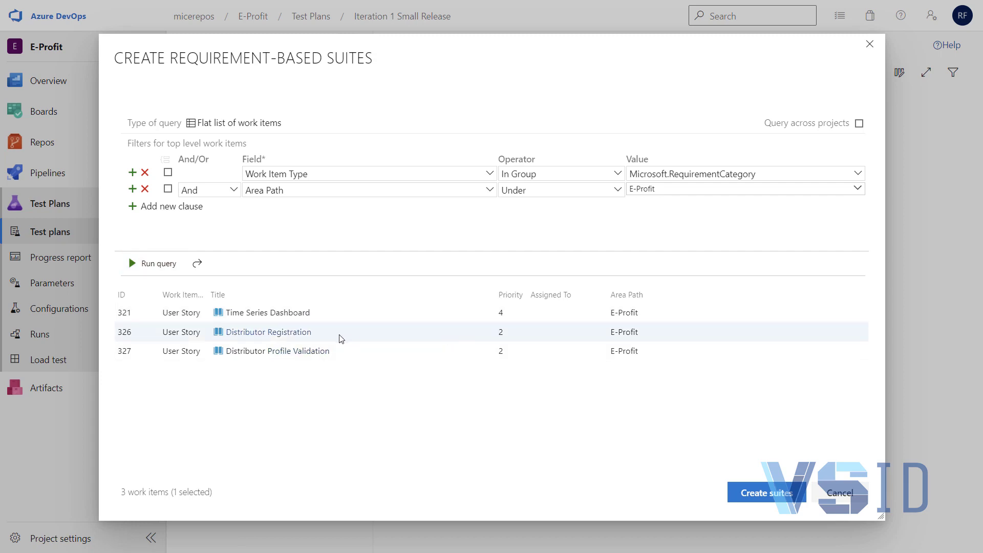
ctrl+click(375, 351)
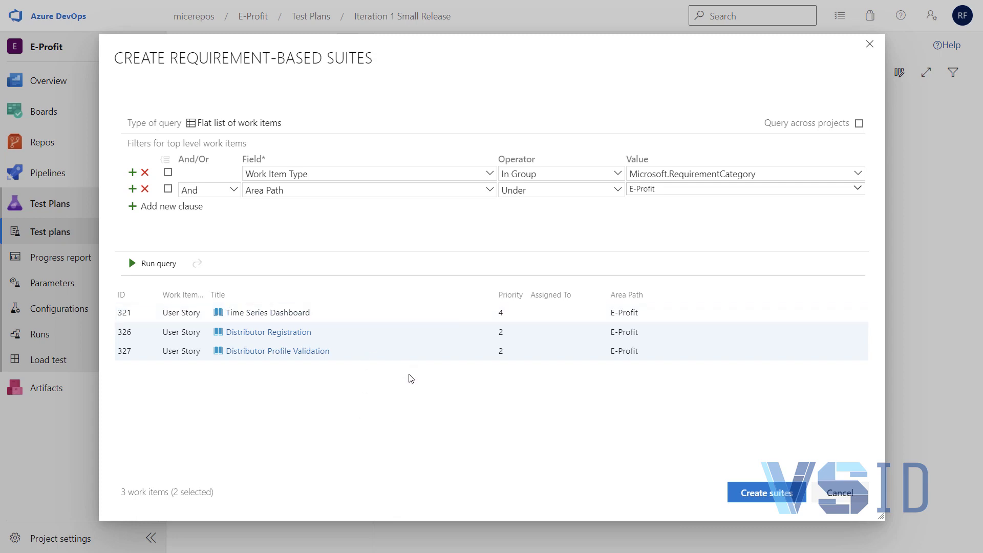
click(363, 337)
ctrl+click(395, 353)
click(748, 491)
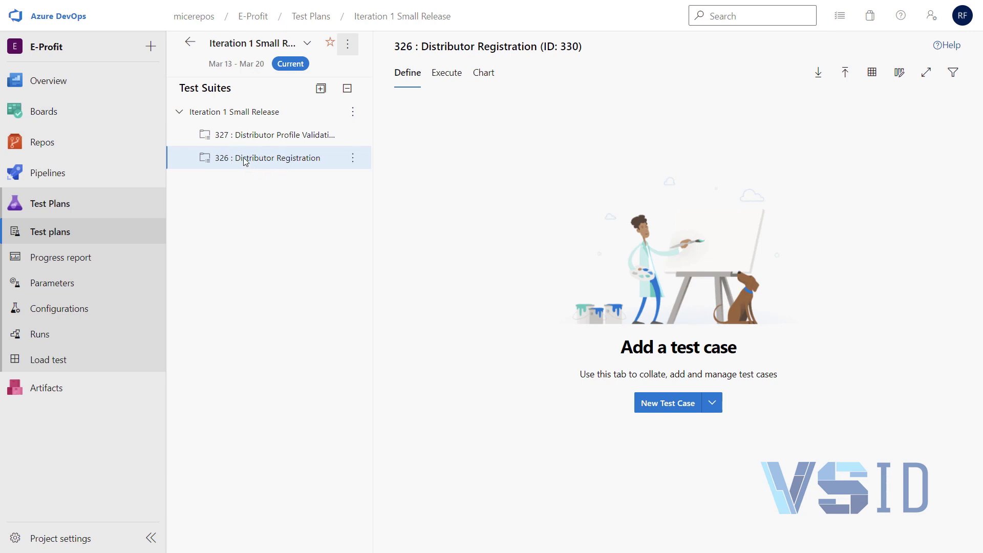
drag(244, 158, 244, 128)
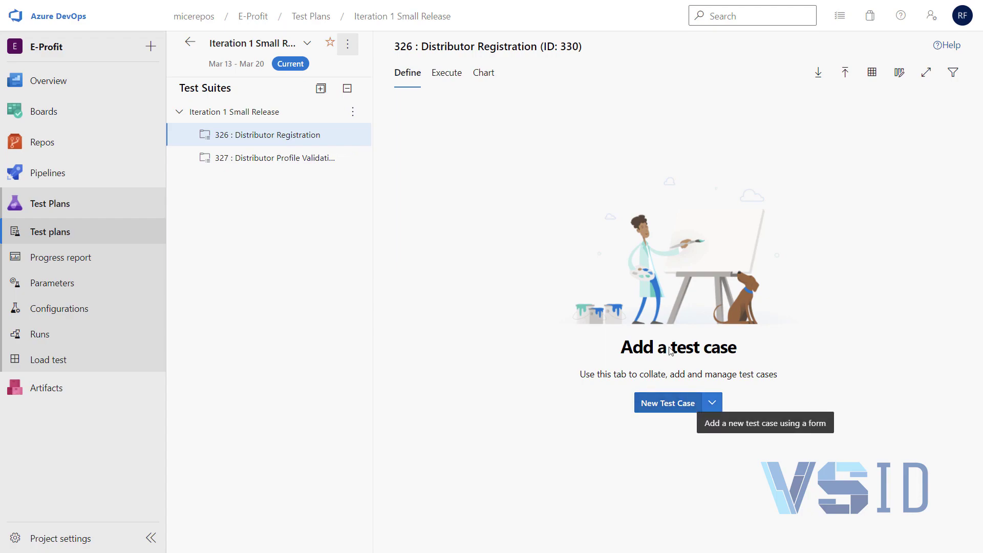
- Add a new test case to the Distributor Registration suite and title it "Basic - Profile Registration Test Case"
click(668, 403)
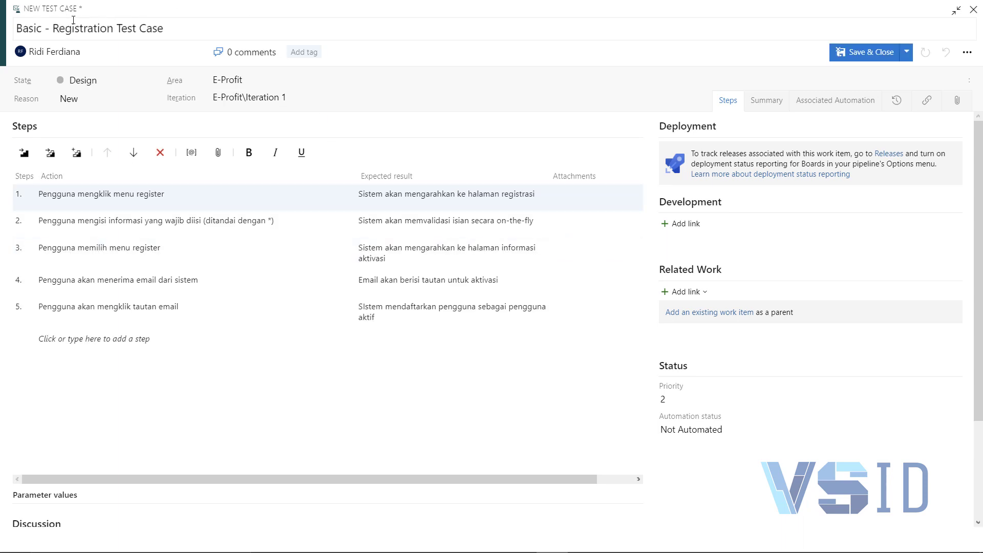
click(52, 28)
text(P)
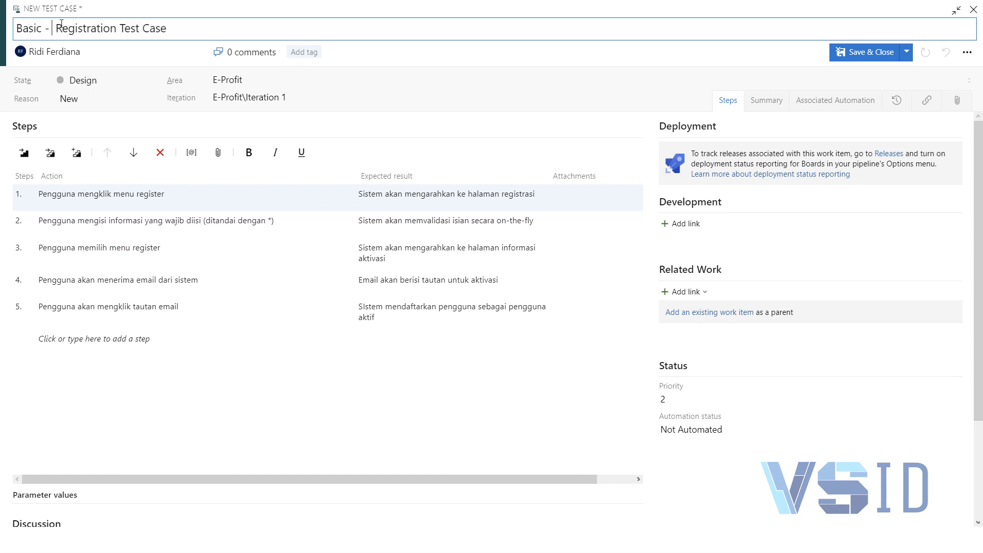
text(rofile)
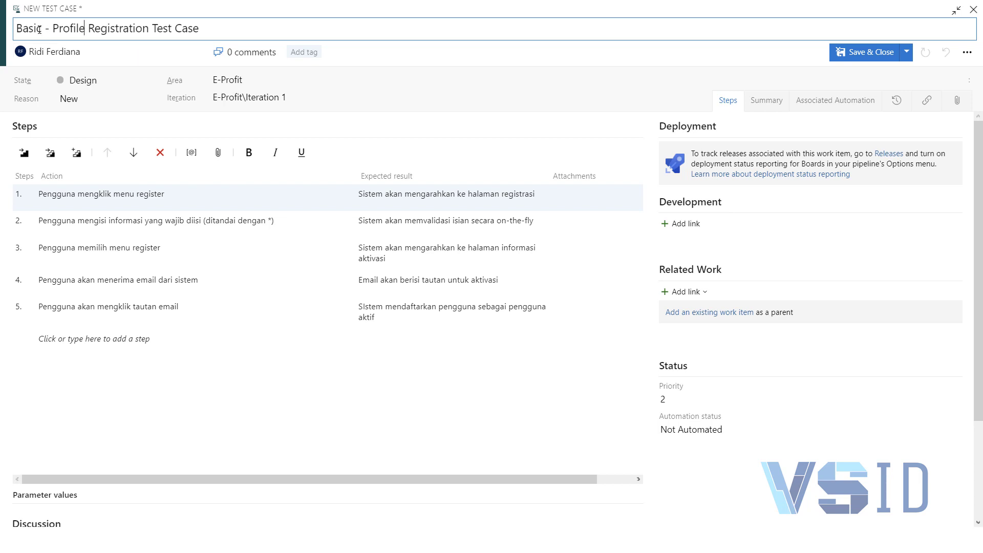
drag(44, 29, 3, 33)
click(151, 29)
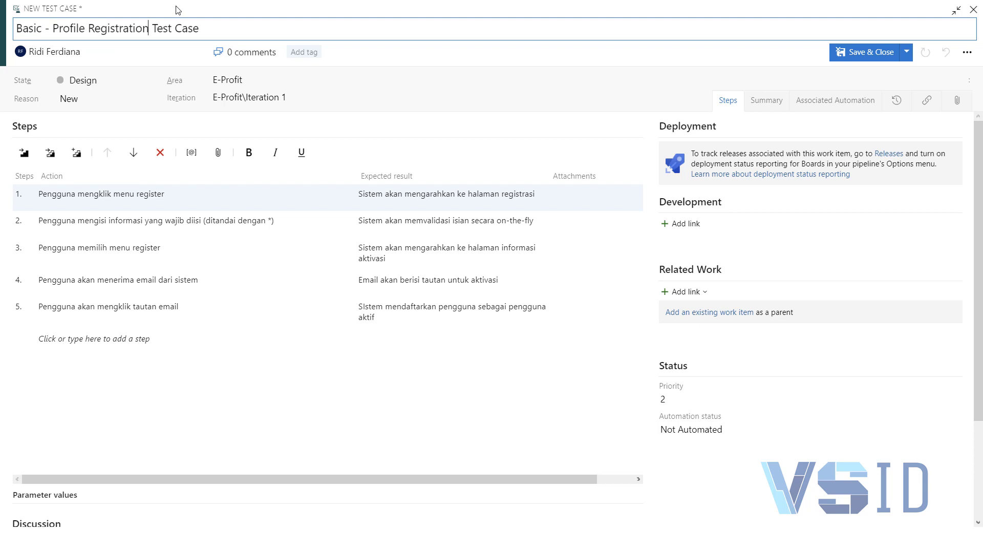
click(231, 27)
- Review the test case's description, associated automation and test steps, and save and close it
click(766, 102)
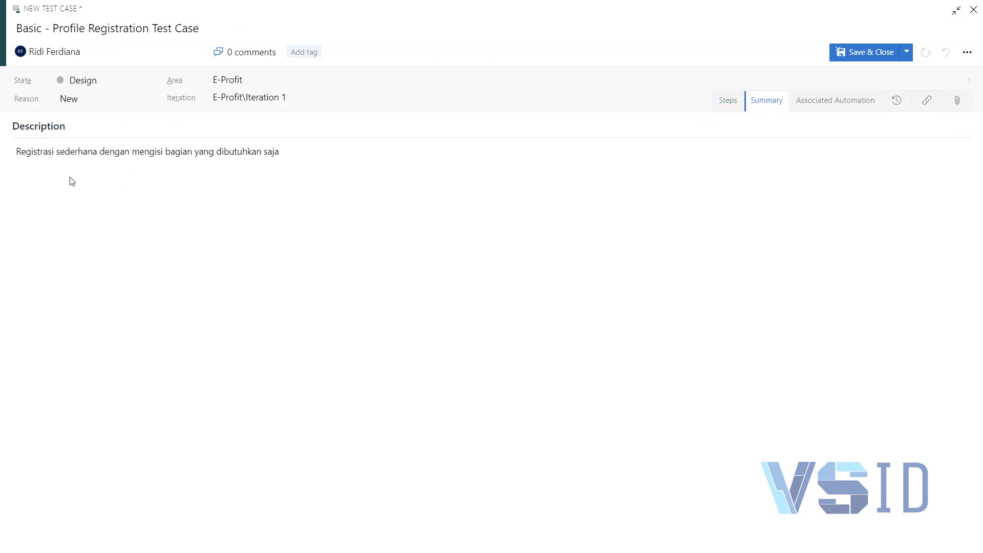
click(848, 98)
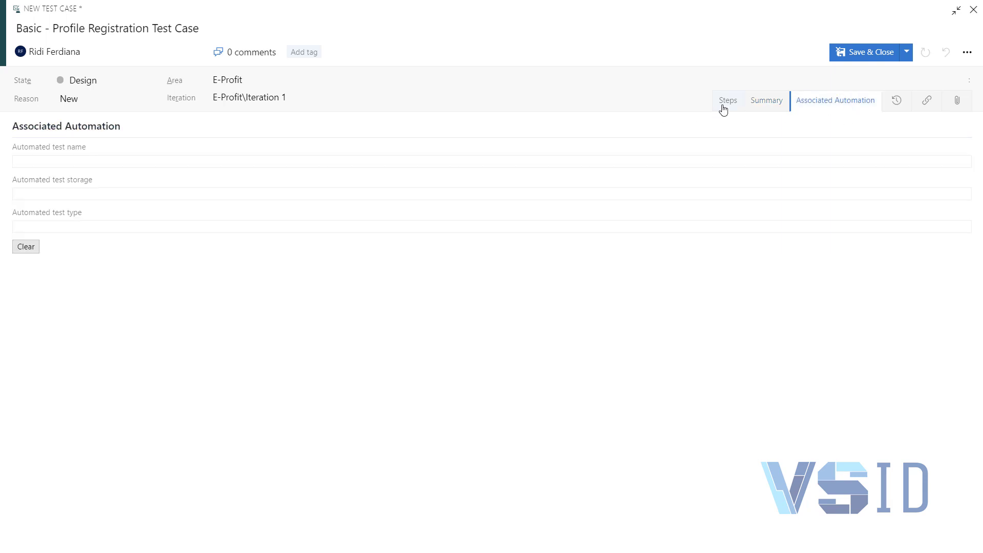
click(721, 107)
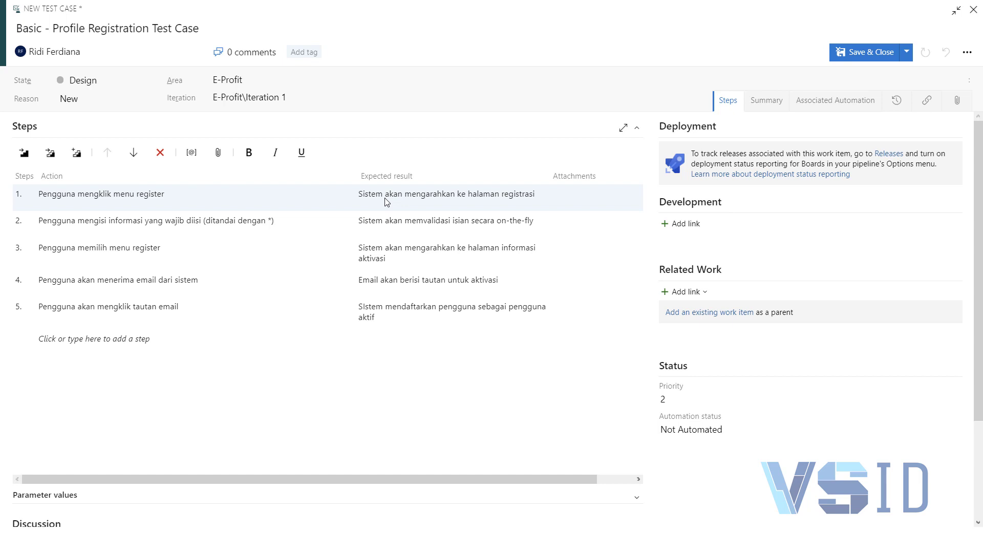
right_click(605, 203)
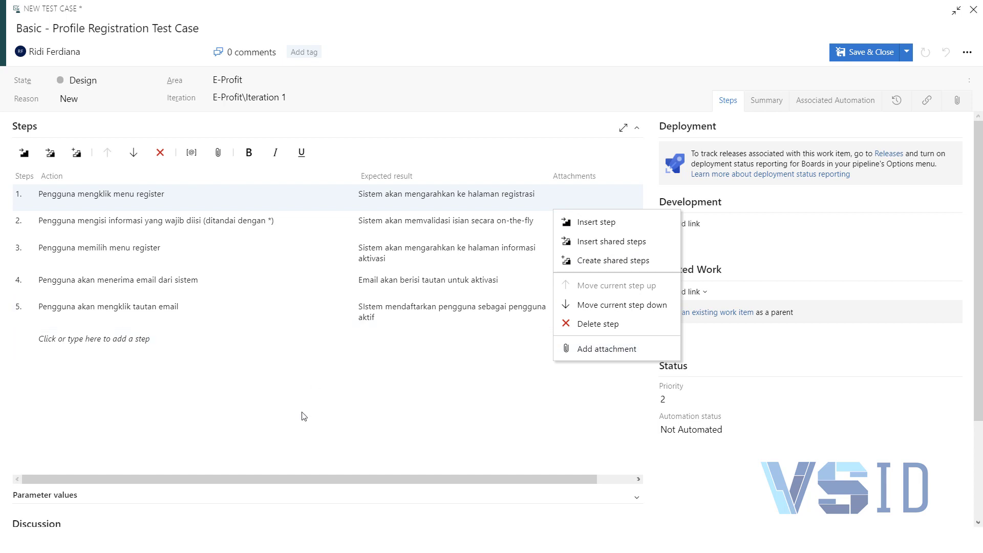
click(169, 228)
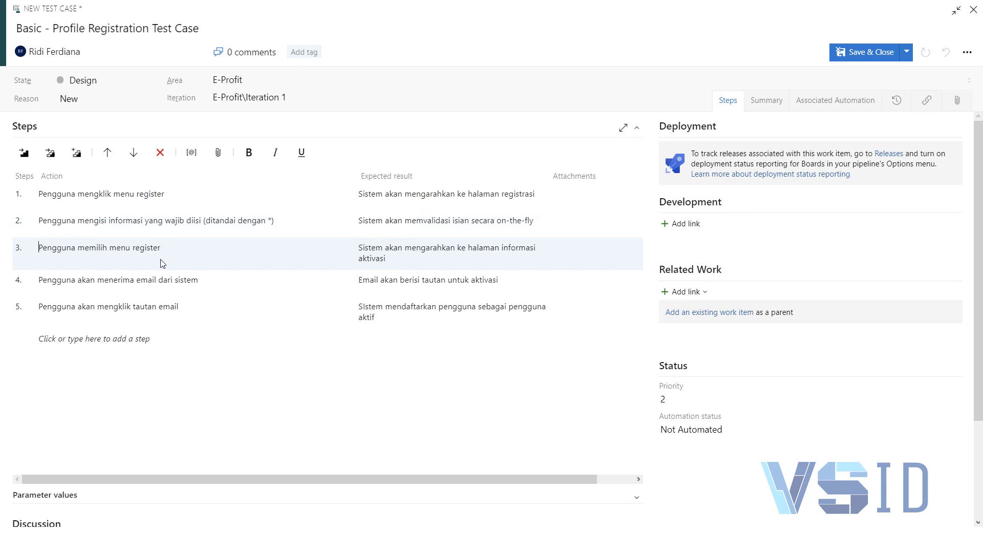
click(158, 281)
click(210, 307)
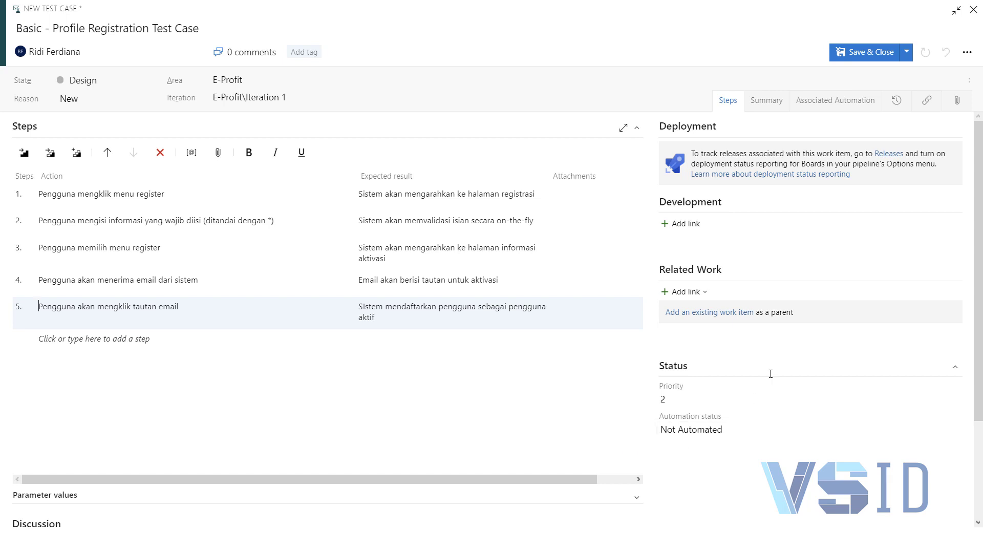
click(887, 56)
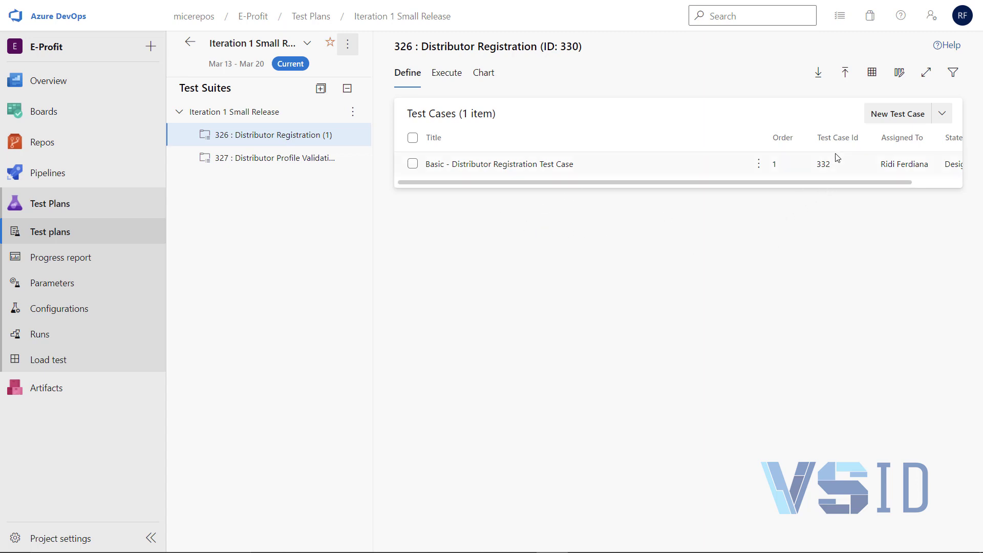
- View the Distributor Registration suite's execution test points with its test case selected, and return to the test case definitions
click(446, 76)
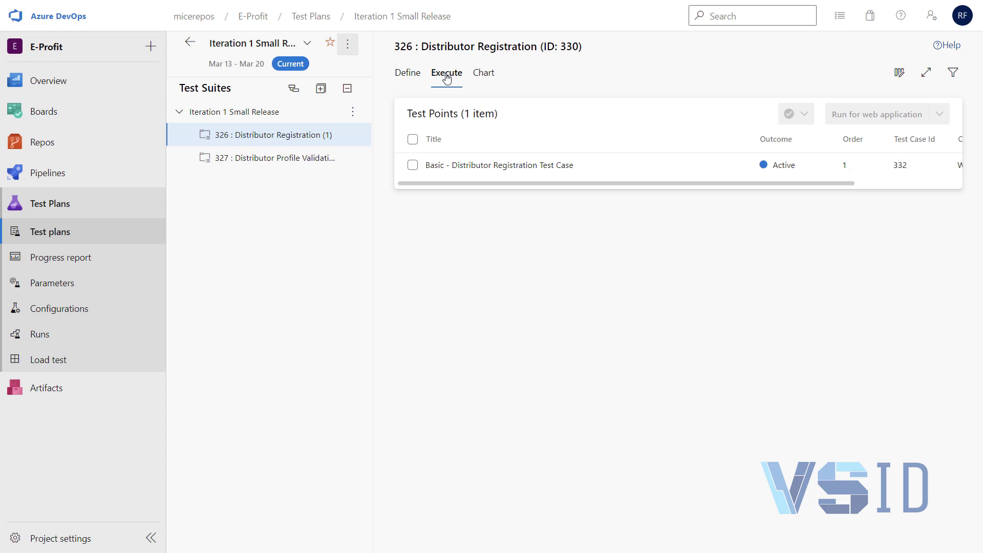
click(413, 165)
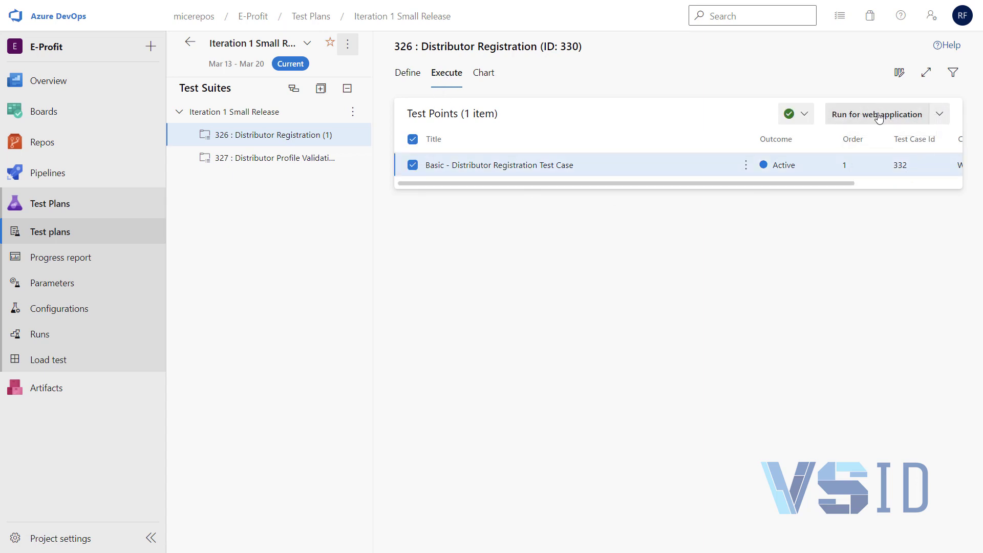
click(413, 82)
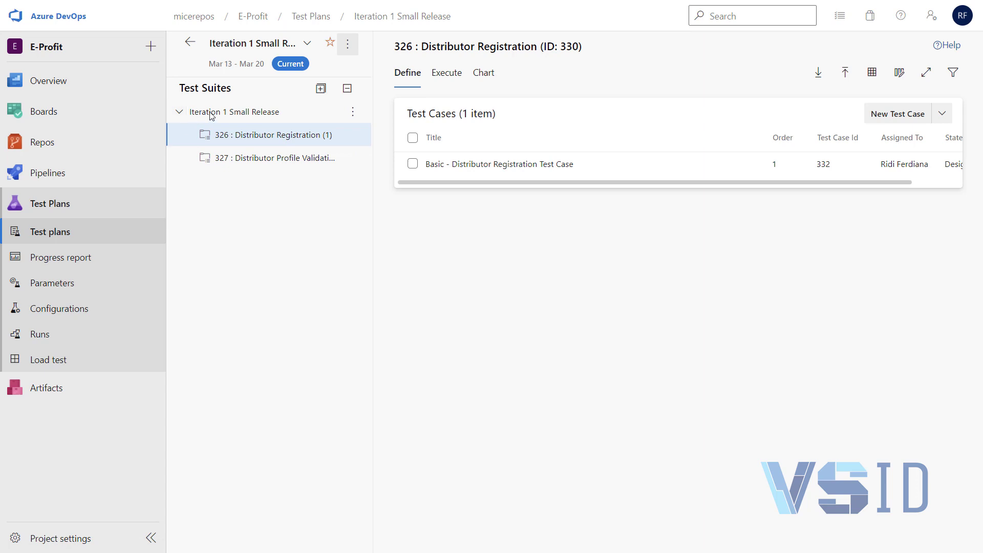
- Go back to the list of test plans and reopen the Iteration 1 Small Release plan
click(51, 233)
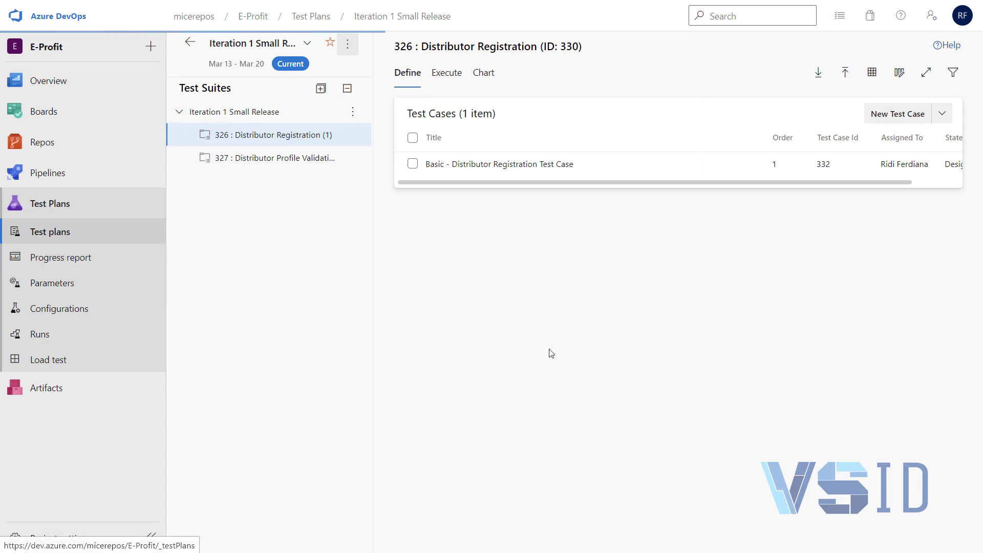
click(190, 43)
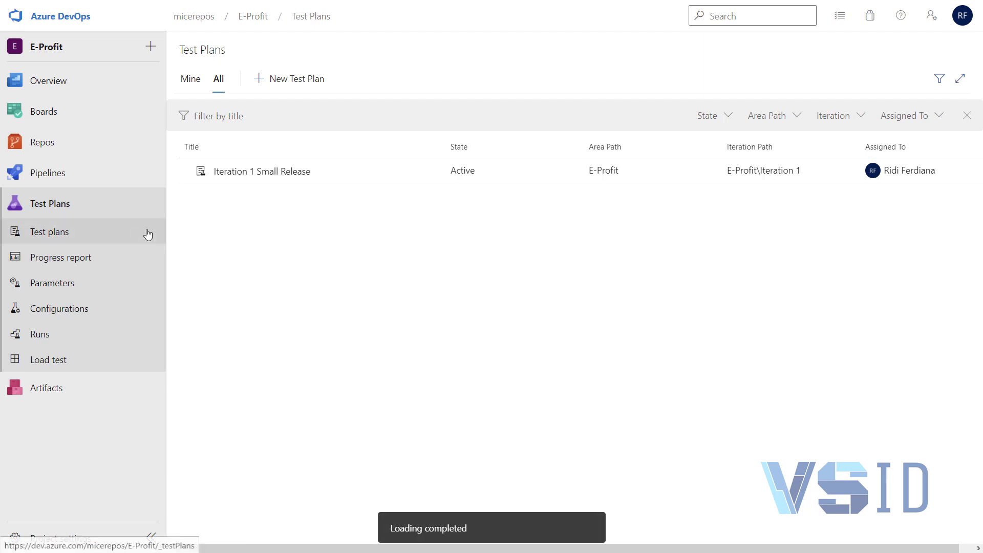
click(253, 177)
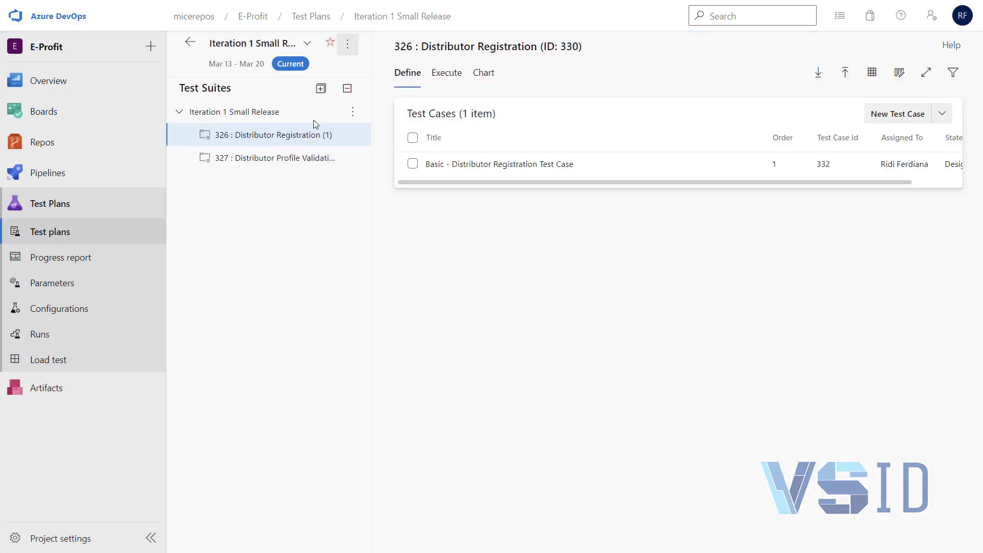